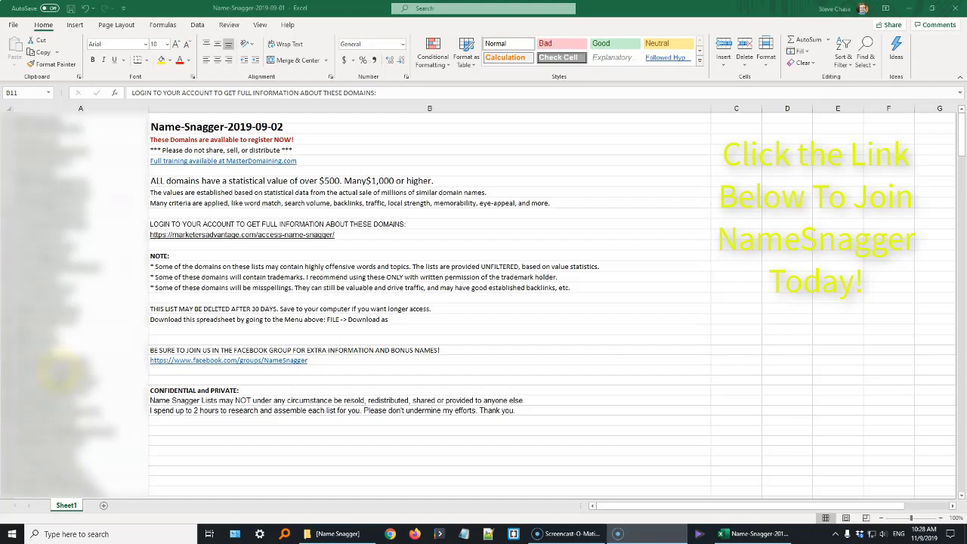
scroll(74, 357, "down", 12)
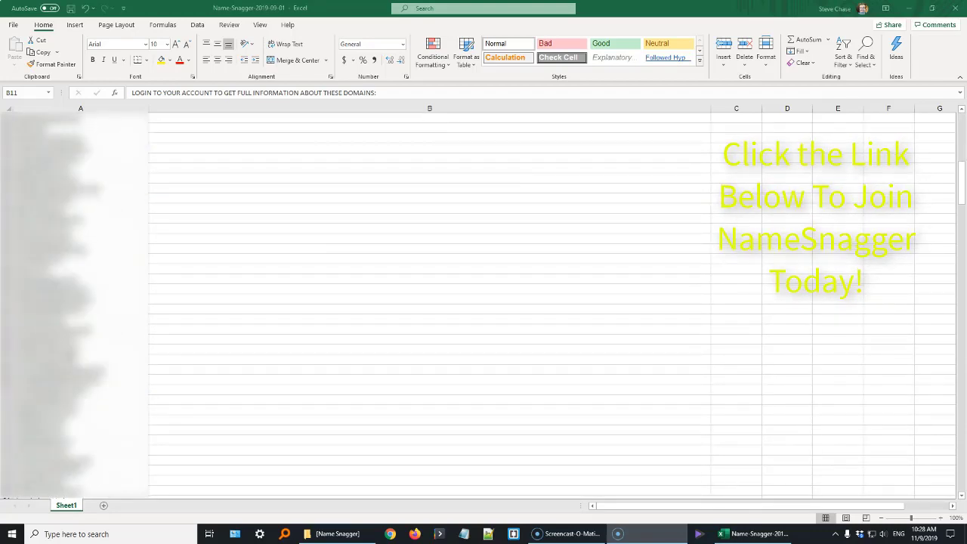
scroll(74, 358, "down", 3)
scroll(74, 357, "down", 3)
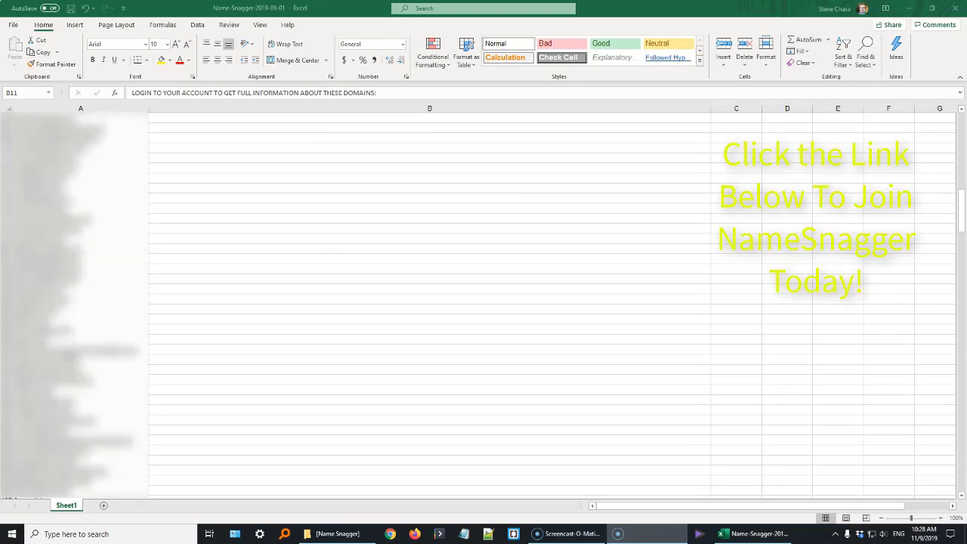
scroll(75, 358, "up", 15)
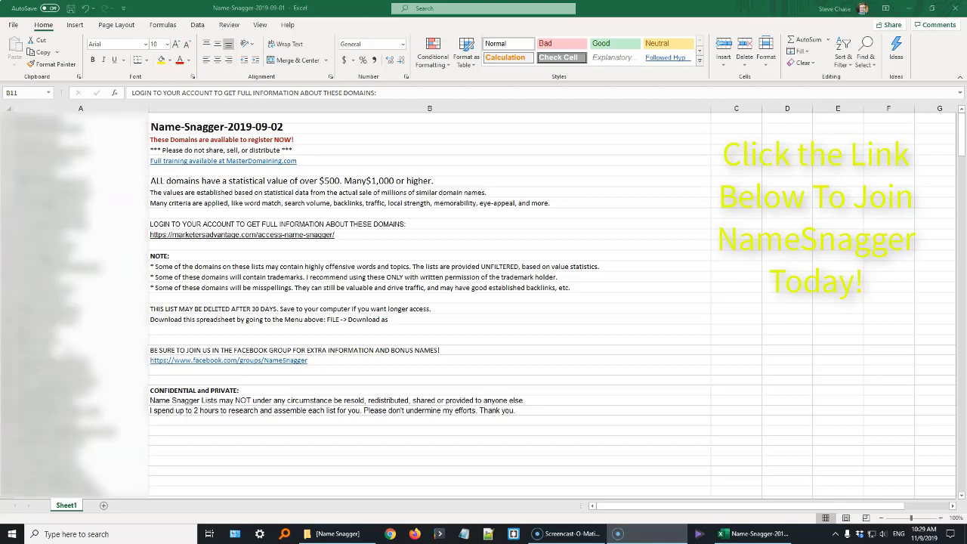
Create a copy of Sheet1 and place it at the end of the same workbook
left_click(72, 506)
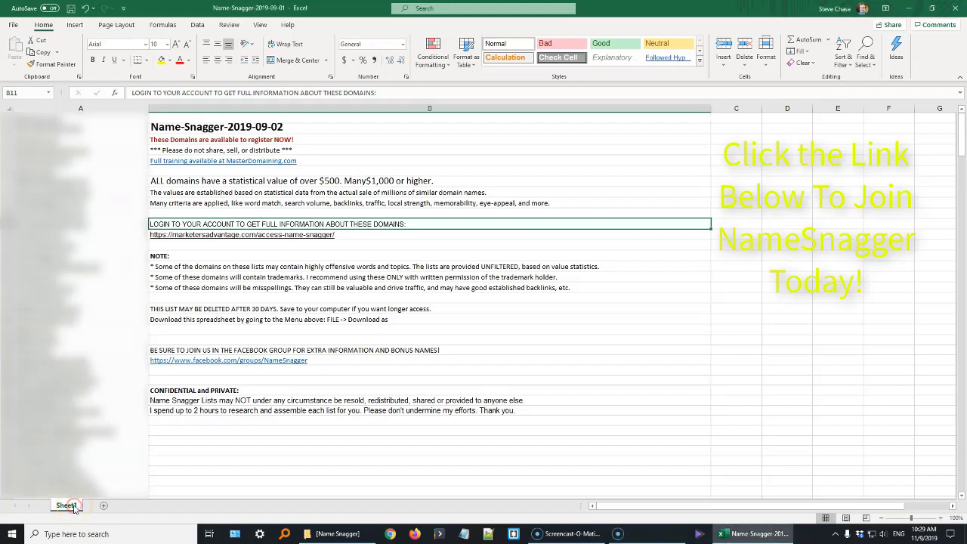
right_click(66, 508)
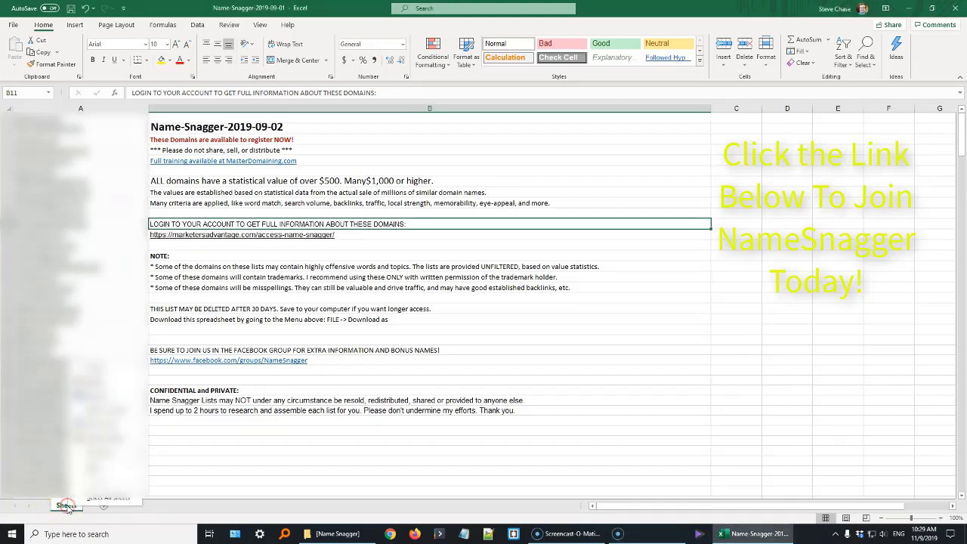
left_click(109, 410)
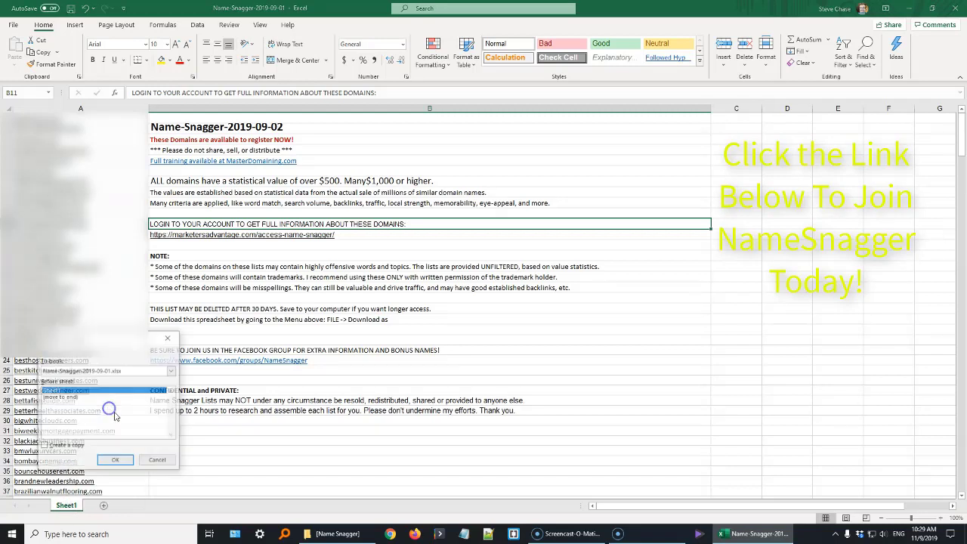
left_click(68, 397)
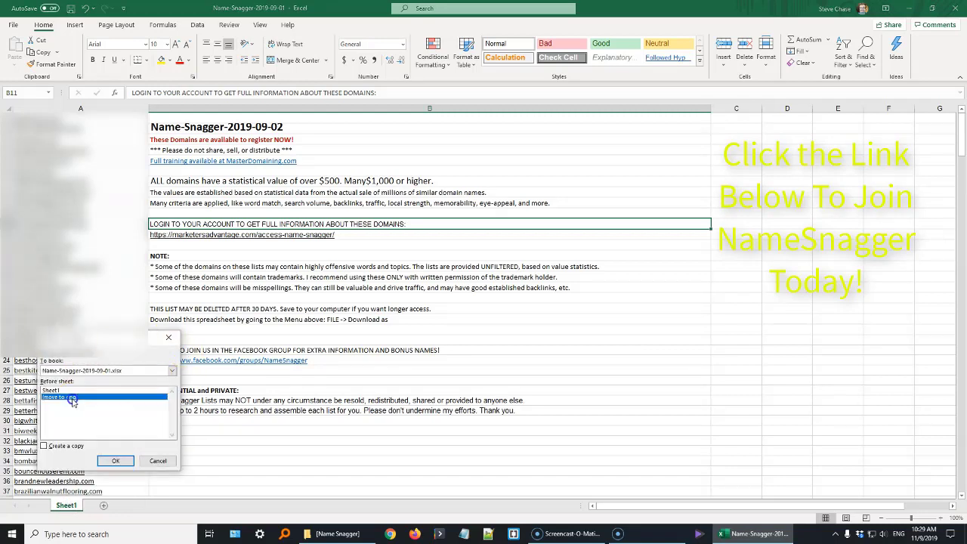
left_click(50, 447)
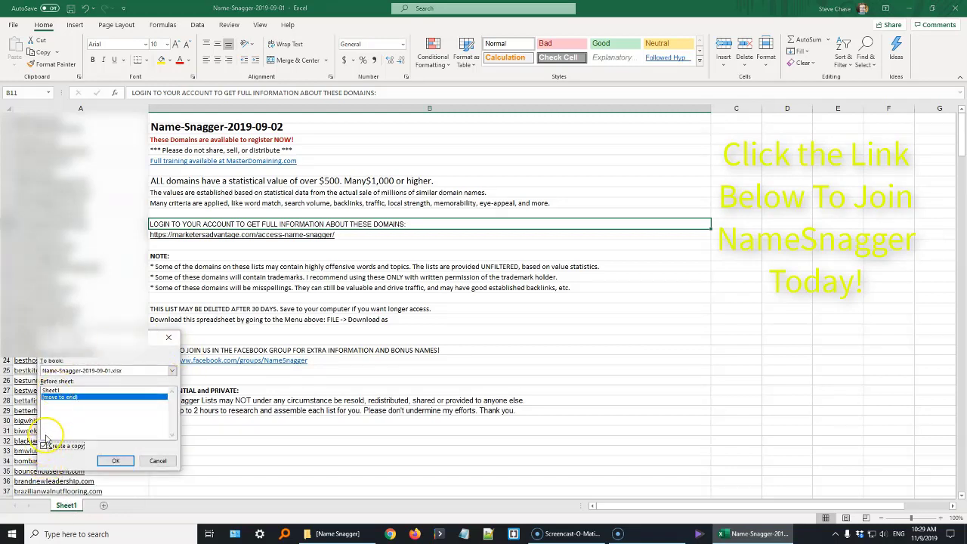
left_click(116, 461)
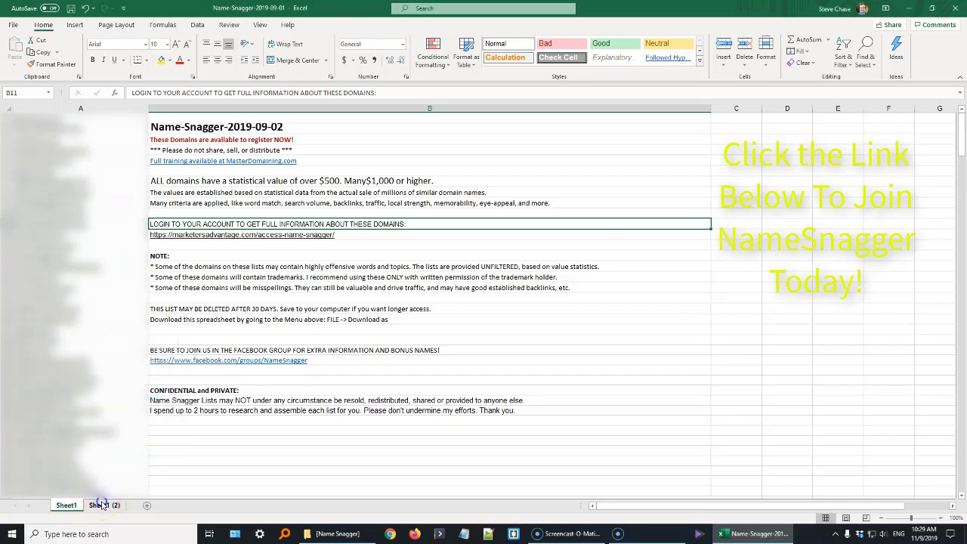
Rename the original sheet, Sheet1, as Alpha
left_click(67, 508)
right_click(66, 509)
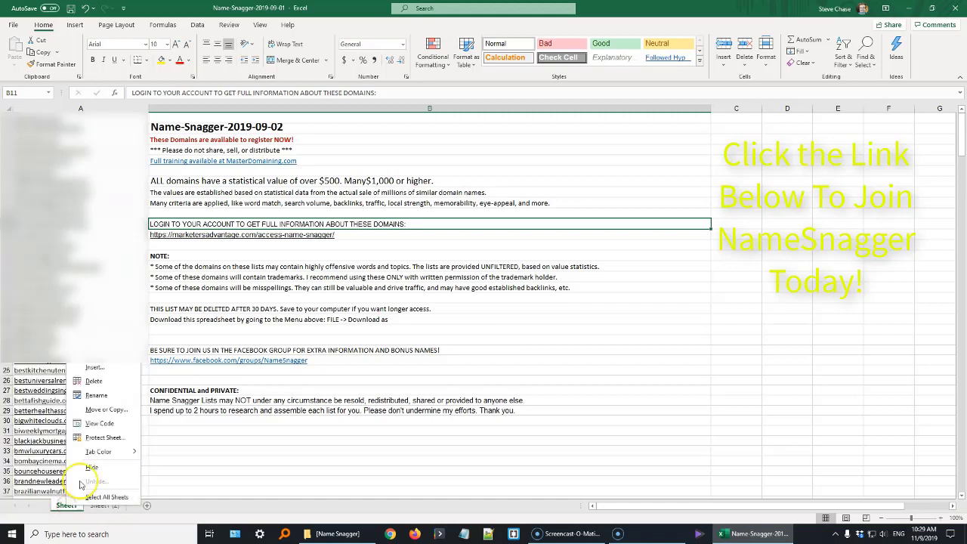
left_click(106, 400)
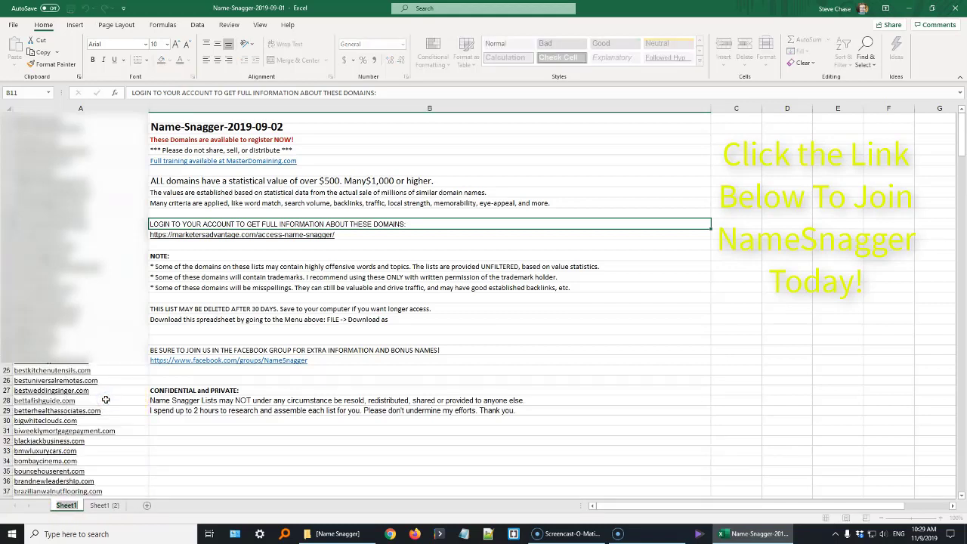
type("Alpha")
key("Return")
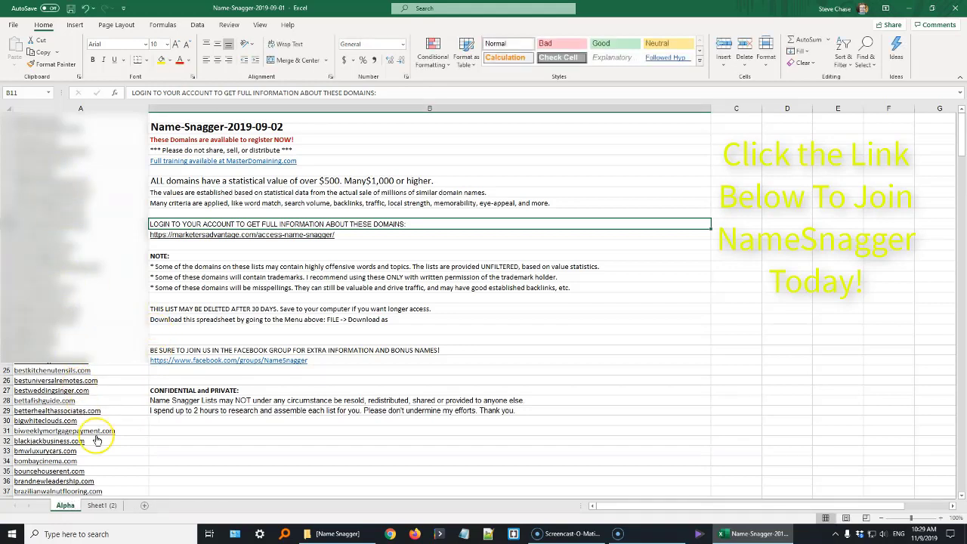
Rename the copied sheet, Sheet1 (2), as Length
left_click(99, 506)
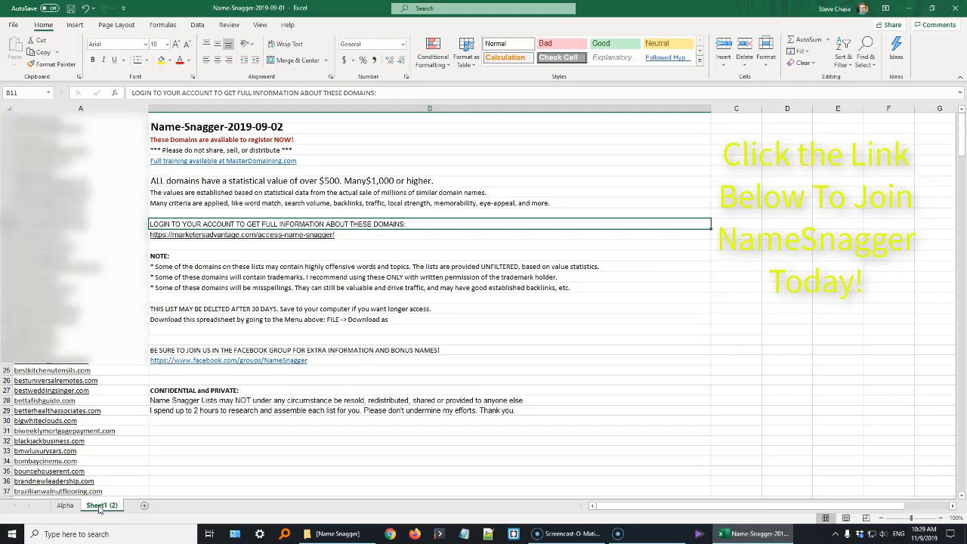
right_click(99, 507)
left_click(129, 396)
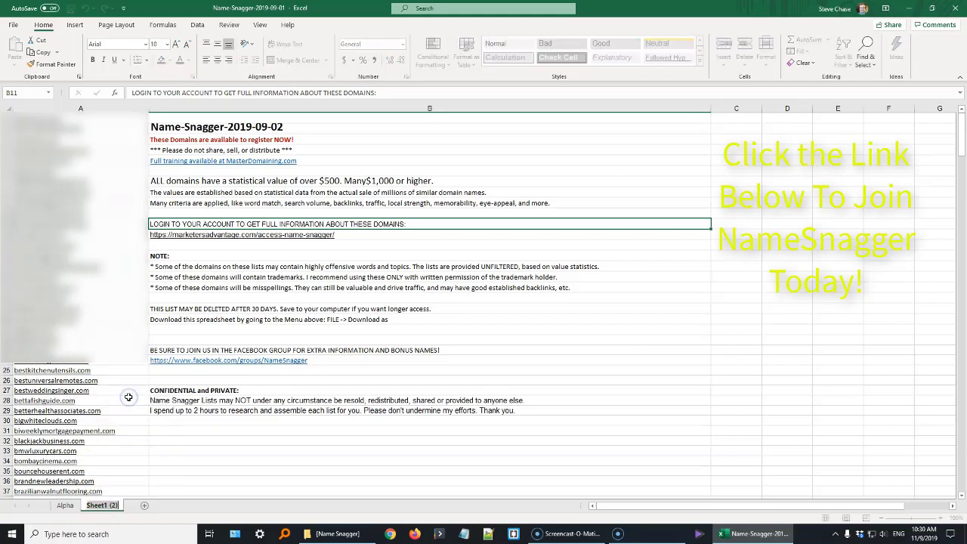
type("Length")
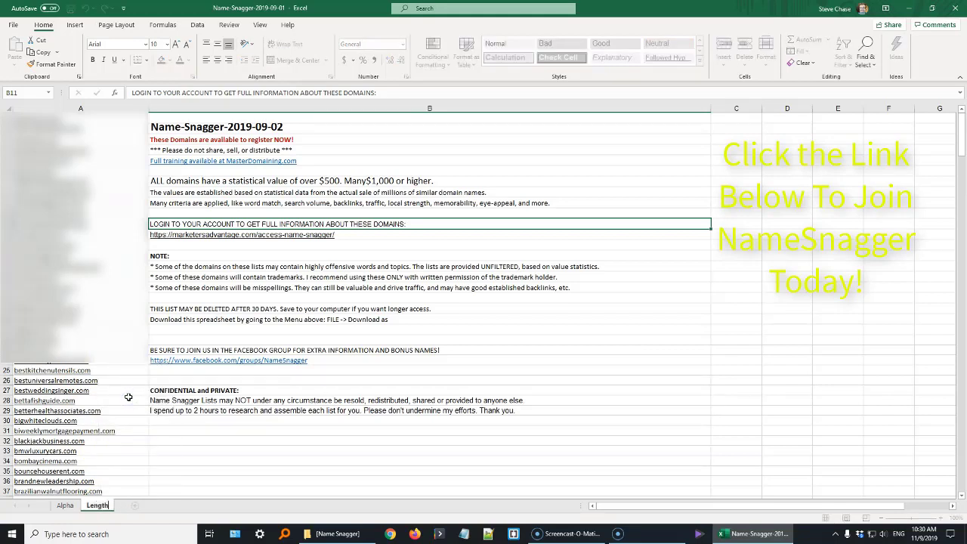
key("Return")
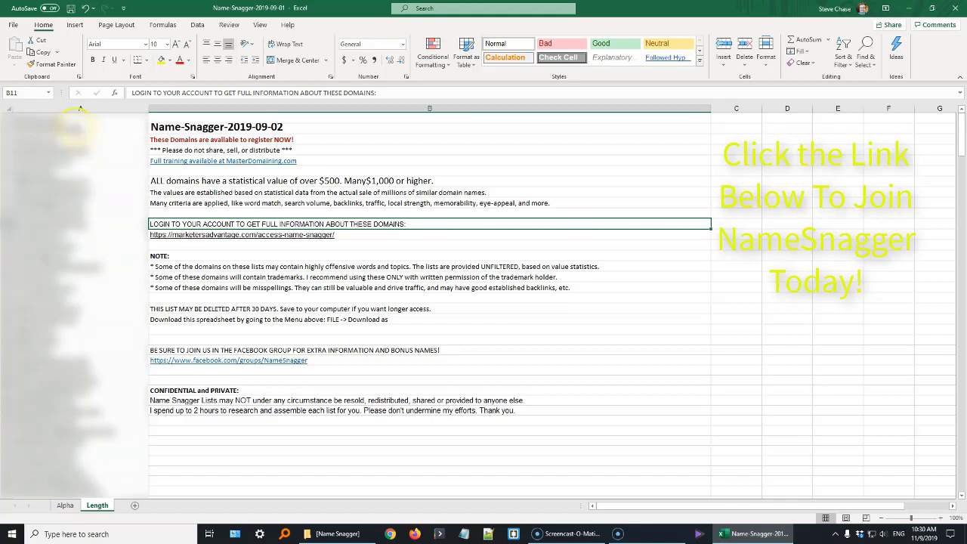
Insert an empty column before the domain names in column A of the Length sheet
left_click(78, 108)
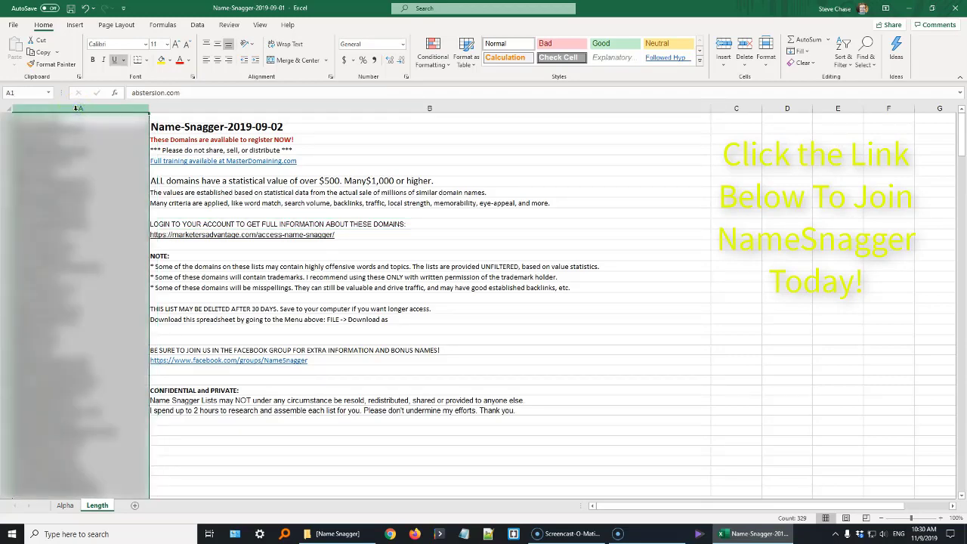
right_click(78, 108)
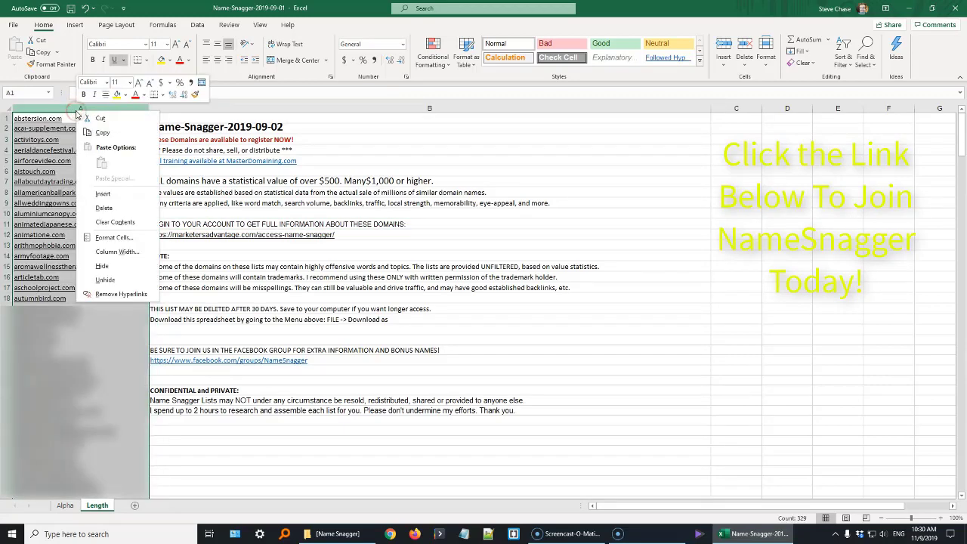
left_click(102, 195)
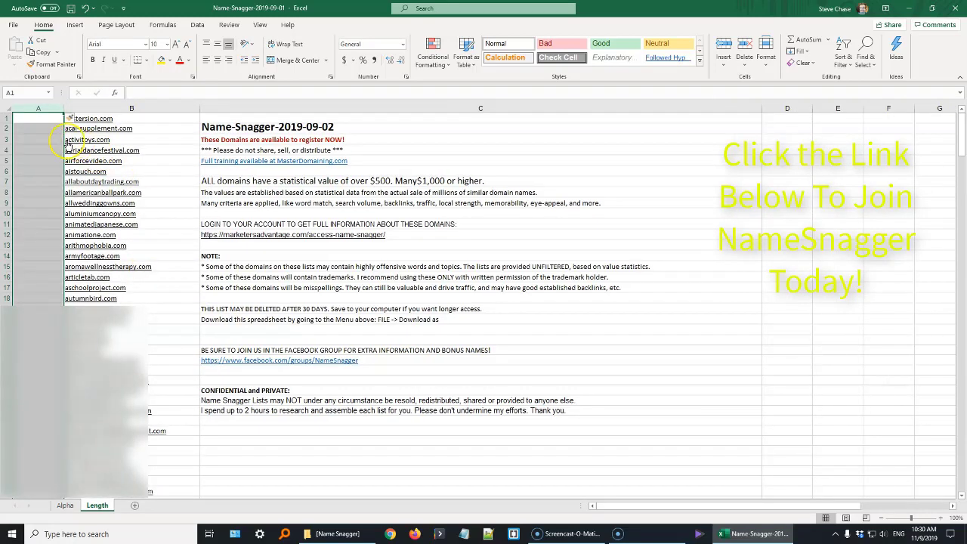
left_click(41, 118)
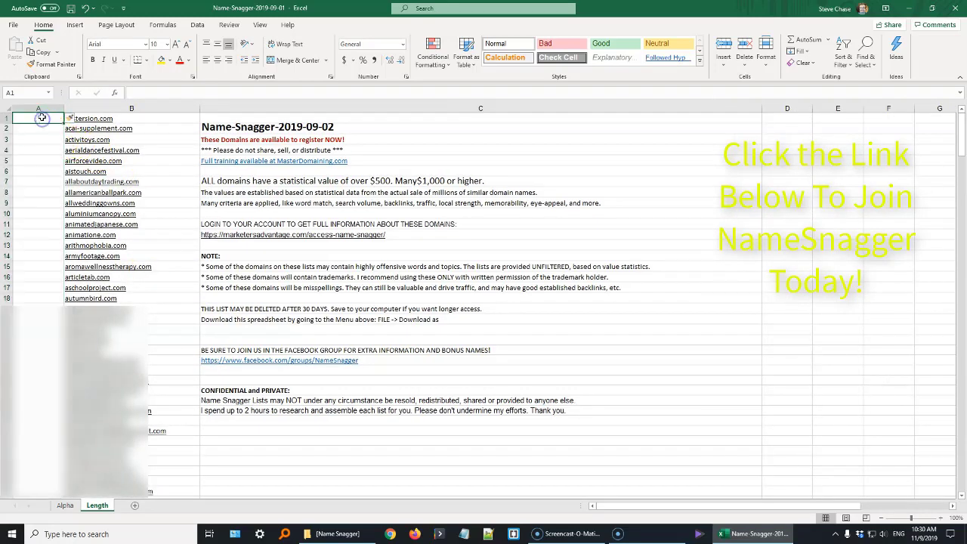
left_click(132, 118)
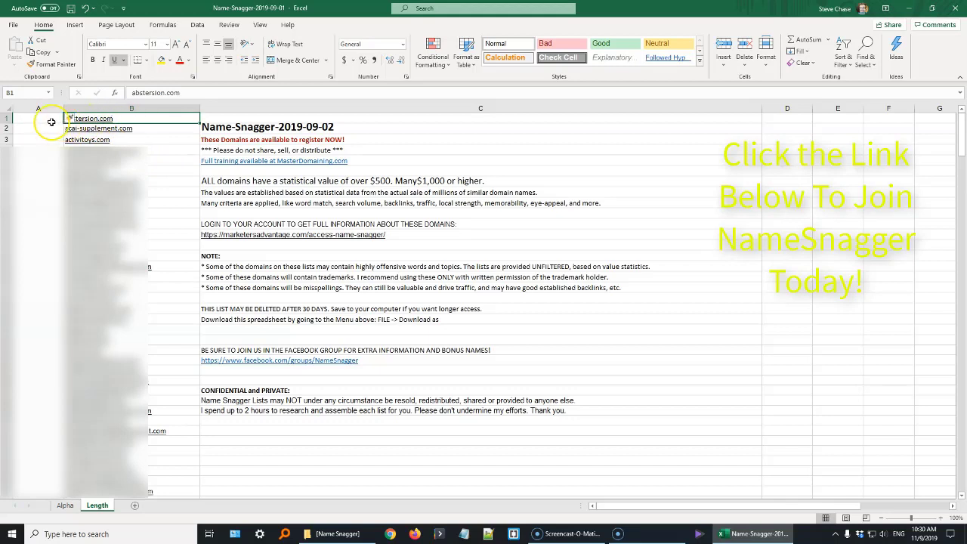
left_click(38, 119)
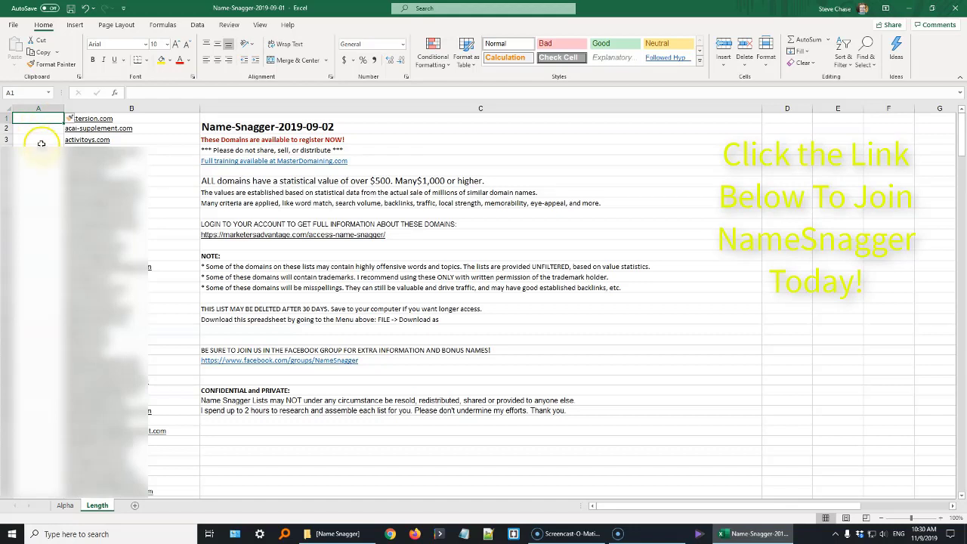
type("=")
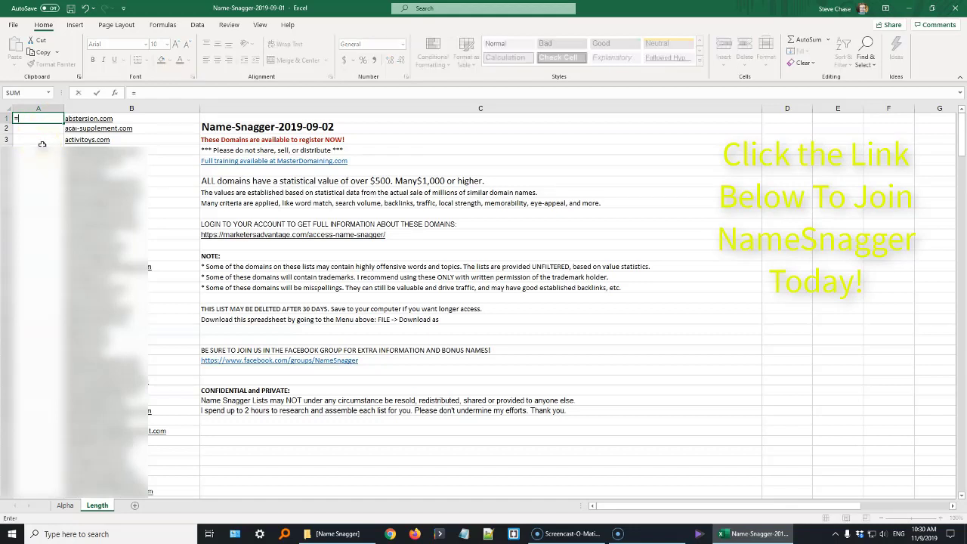
type("len")
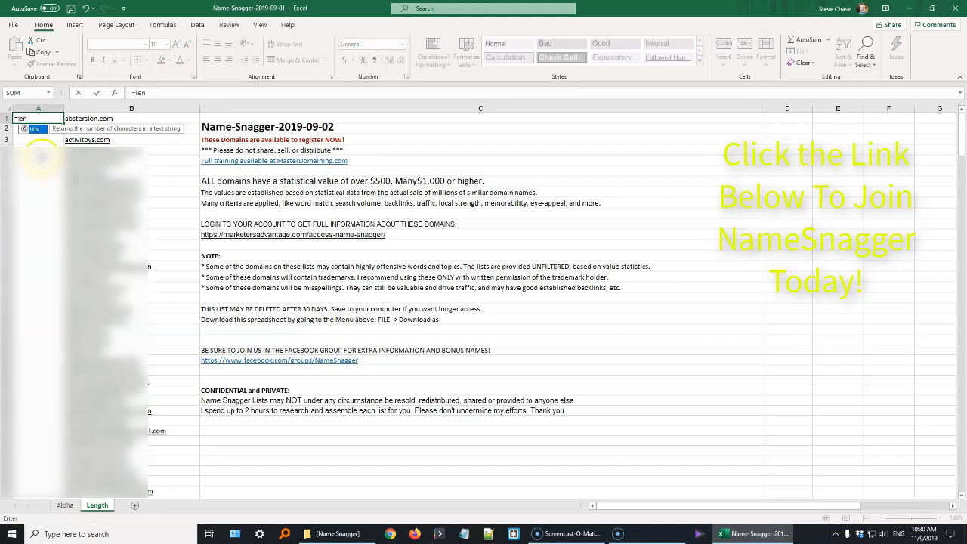
left_click(95, 118)
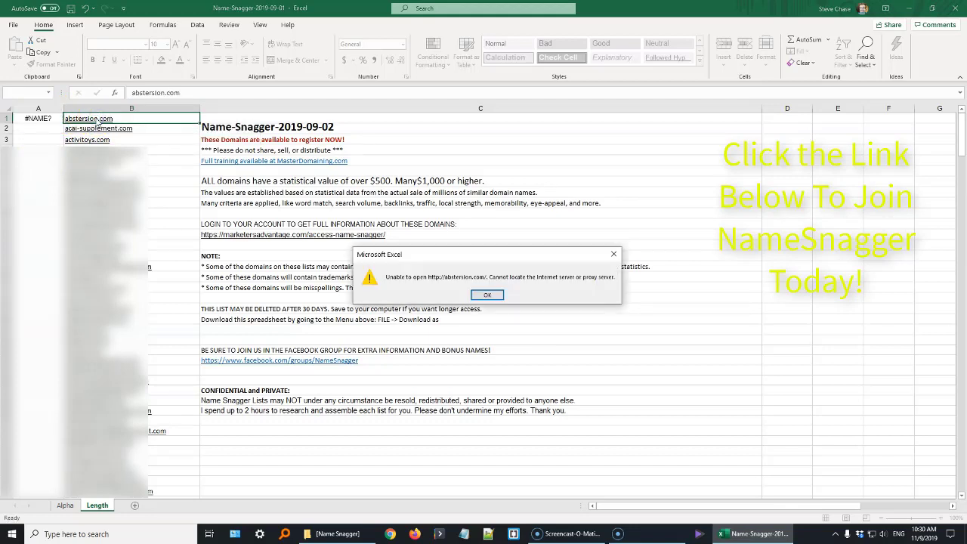
left_click(613, 254)
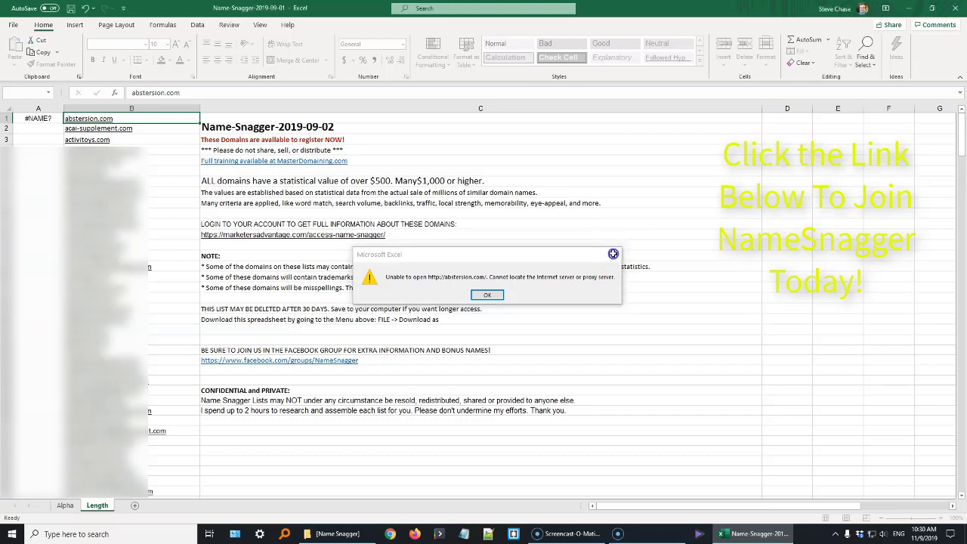
left_click(43, 118)
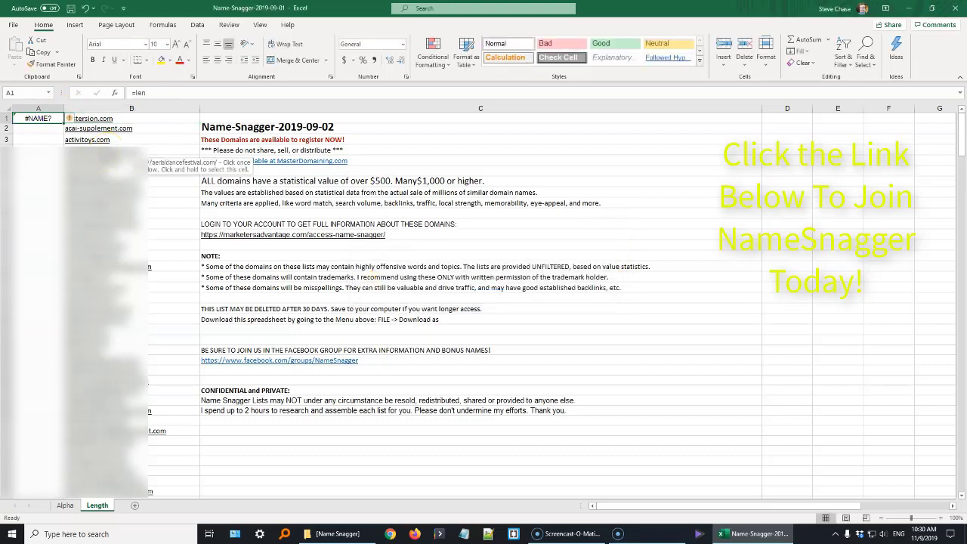
key("Delete")
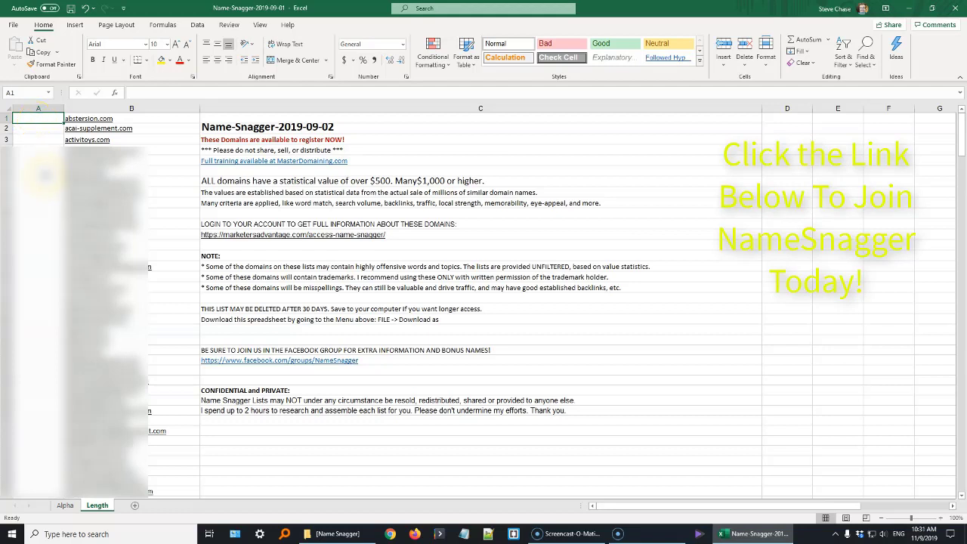
Enter the formula =len(b1)-4 in cell A1 to count the first domain name's characters without its extension, and select that cell again
type("=")
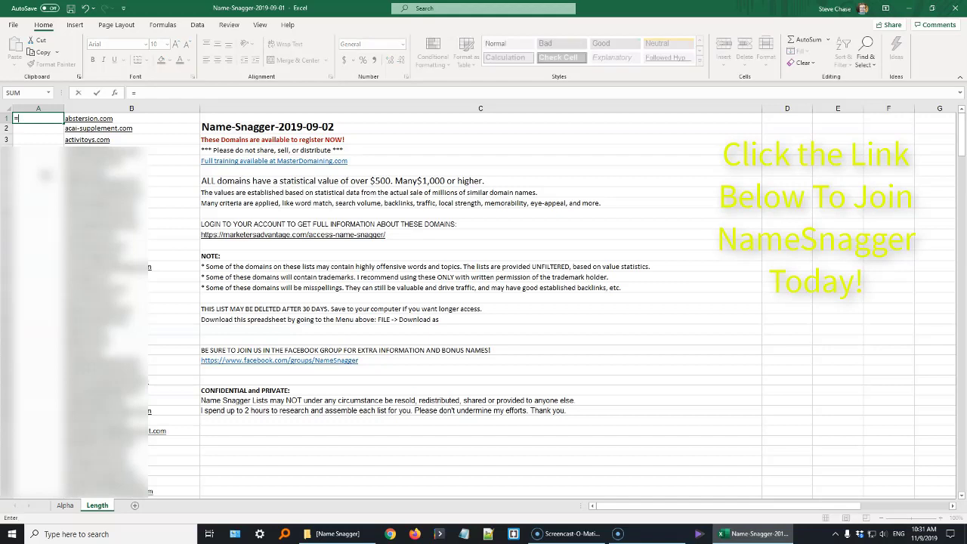
type("len")
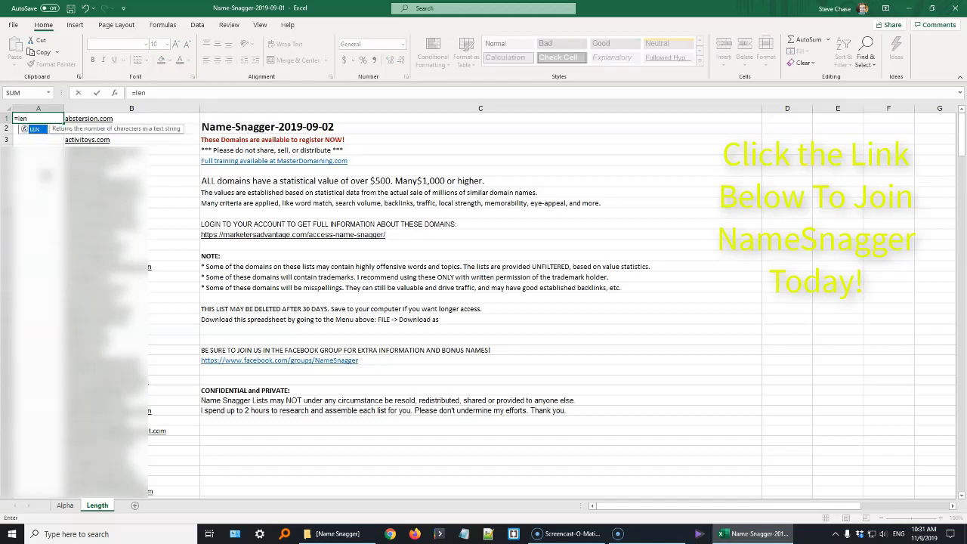
type("(")
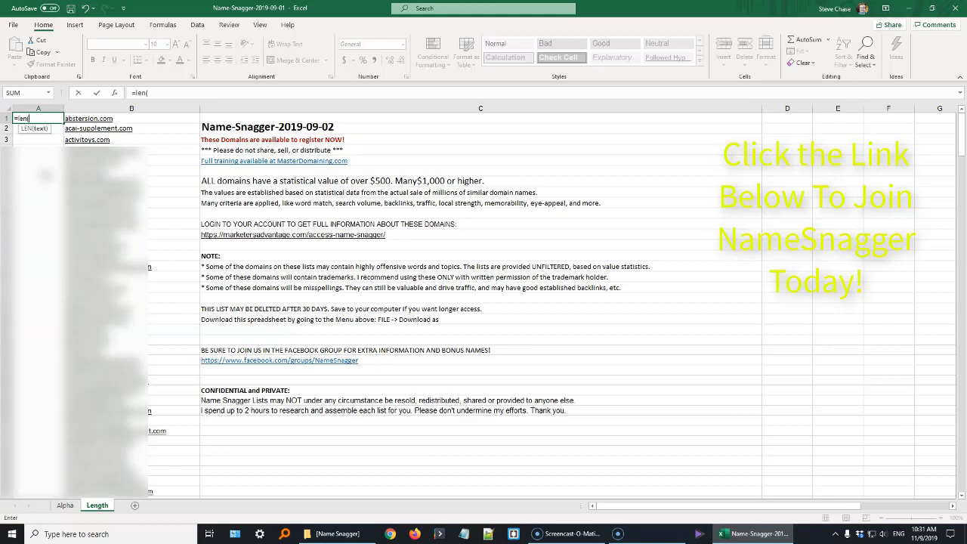
type("b1")
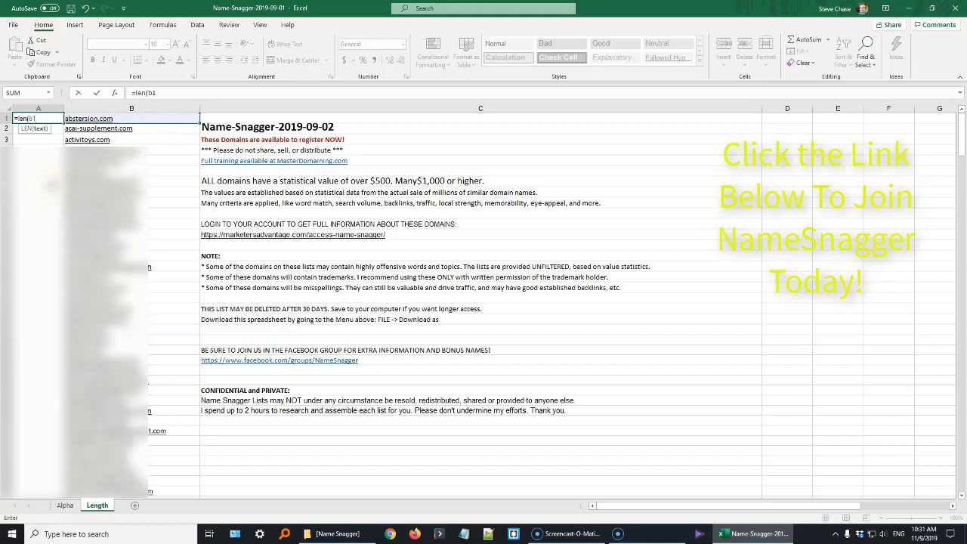
type(")-4")
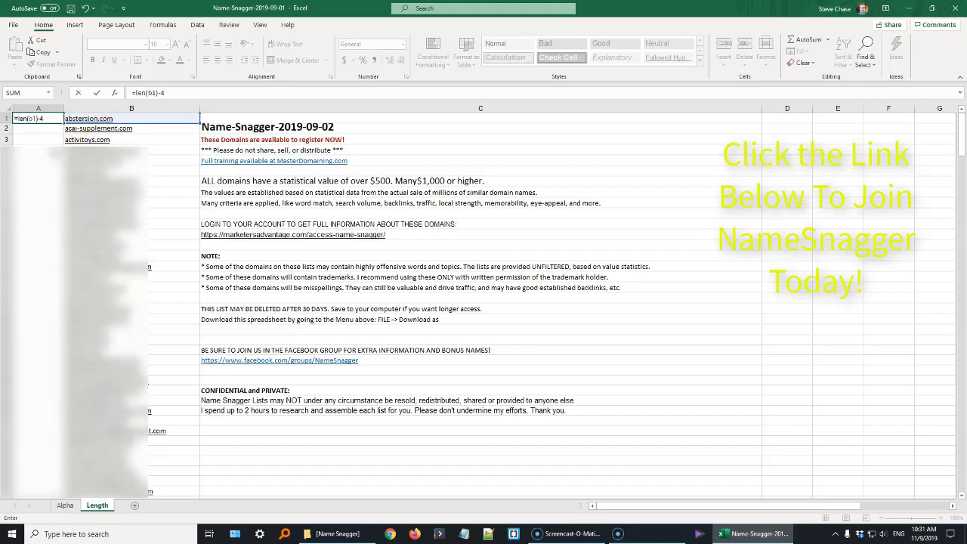
key("Return")
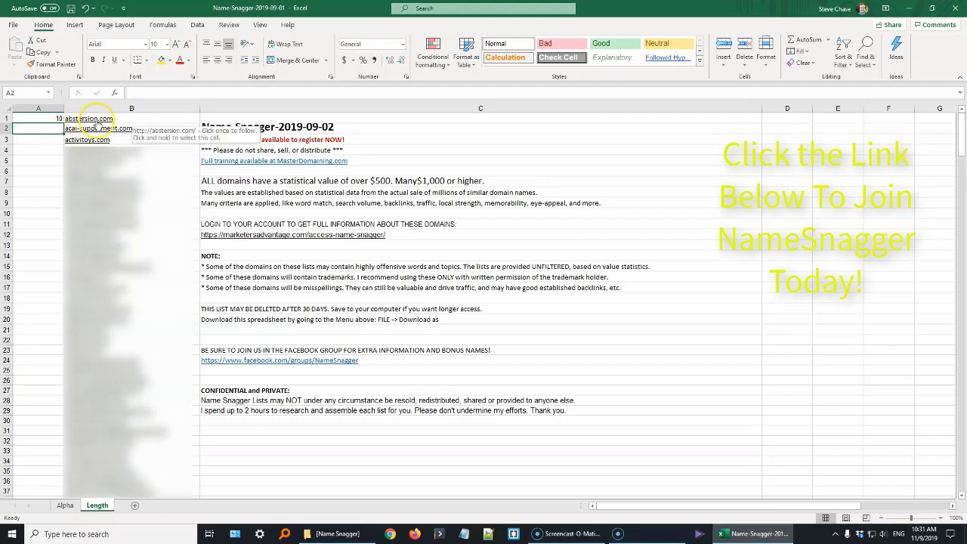
left_click(40, 118)
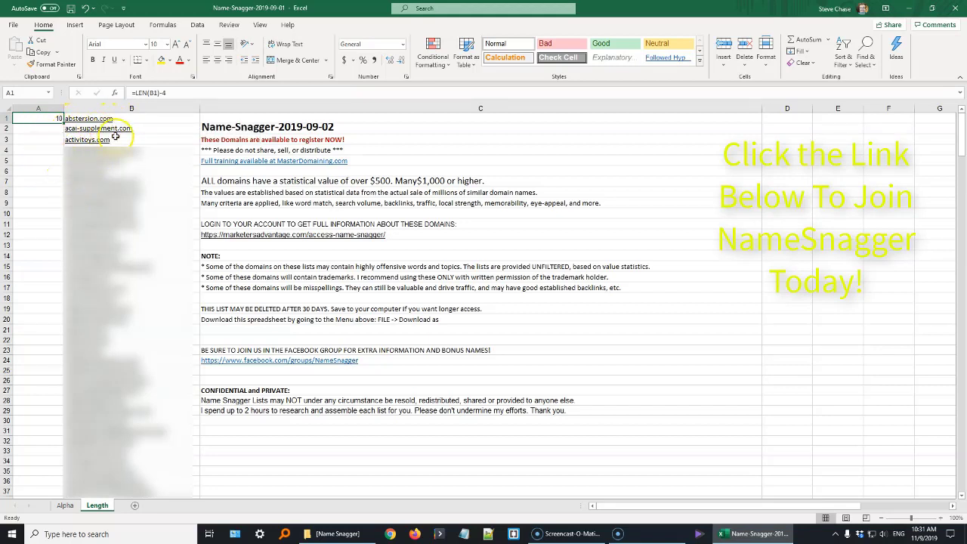
Copy the length formula from cell A1 into cells A2 through A329, alongside every domain name in the list
right_click(37, 118)
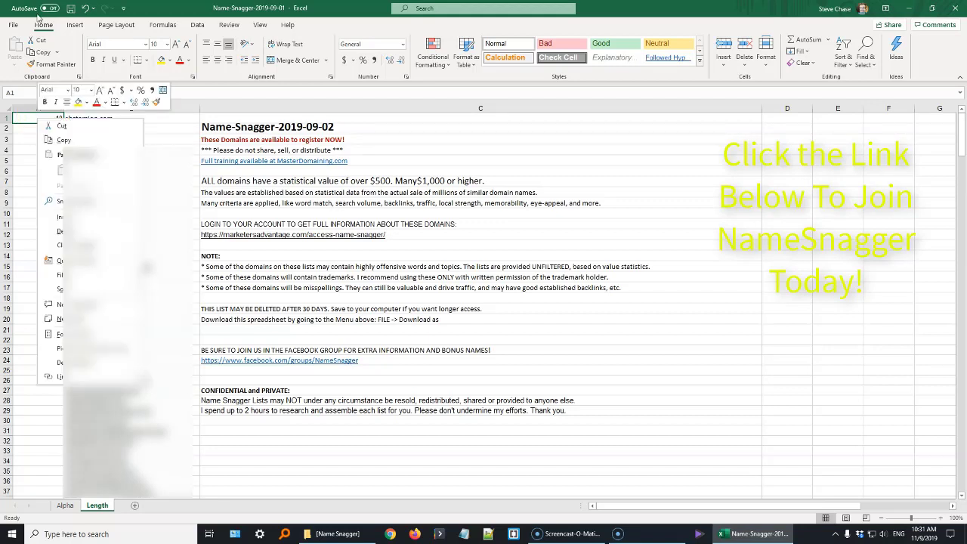
left_click(65, 140)
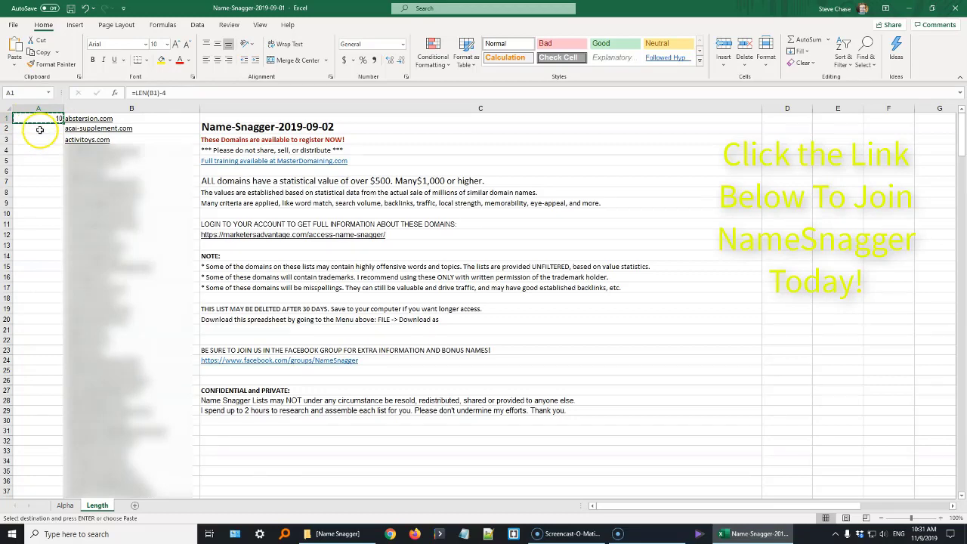
left_click(41, 128)
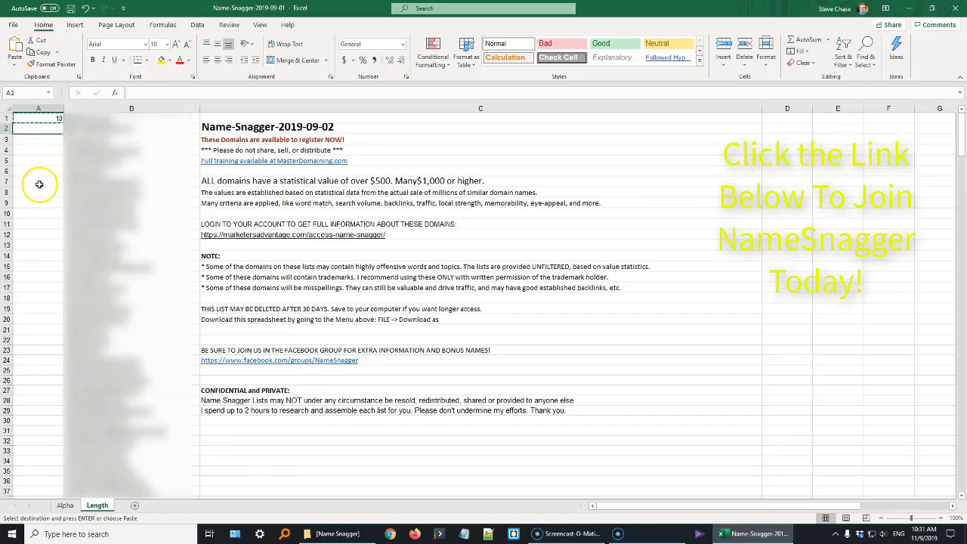
scroll(36, 184, "down", 5)
scroll(36, 185, "down", 20)
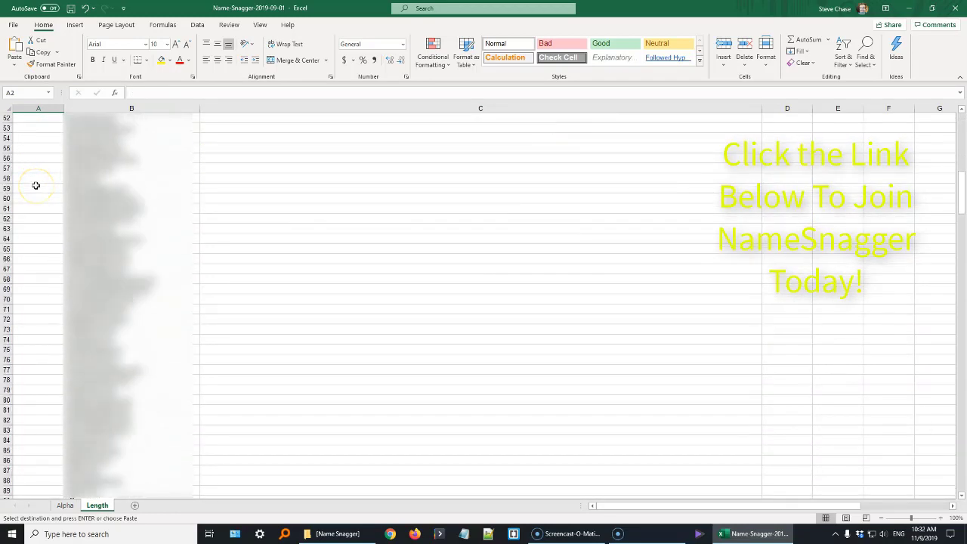
scroll(35, 187, "down", 20)
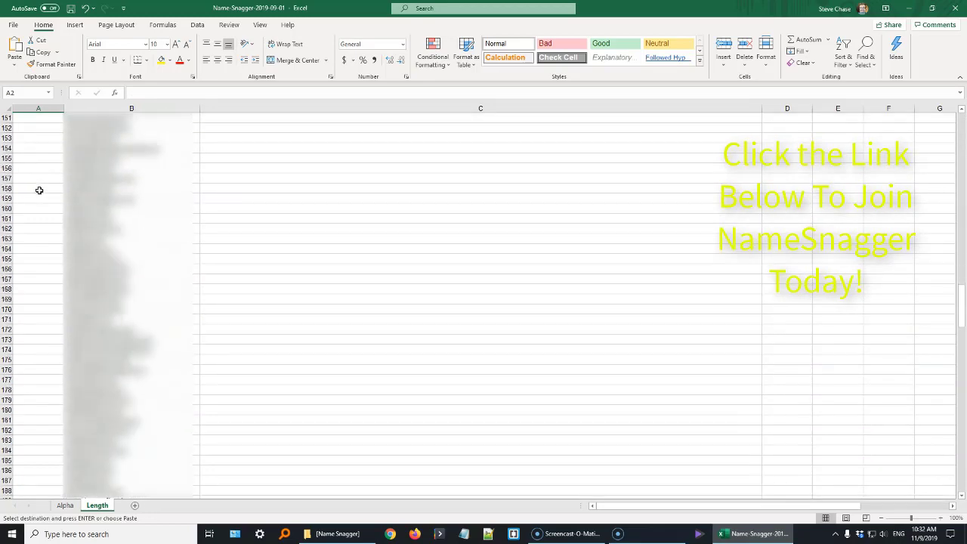
scroll(44, 197, "down", 20)
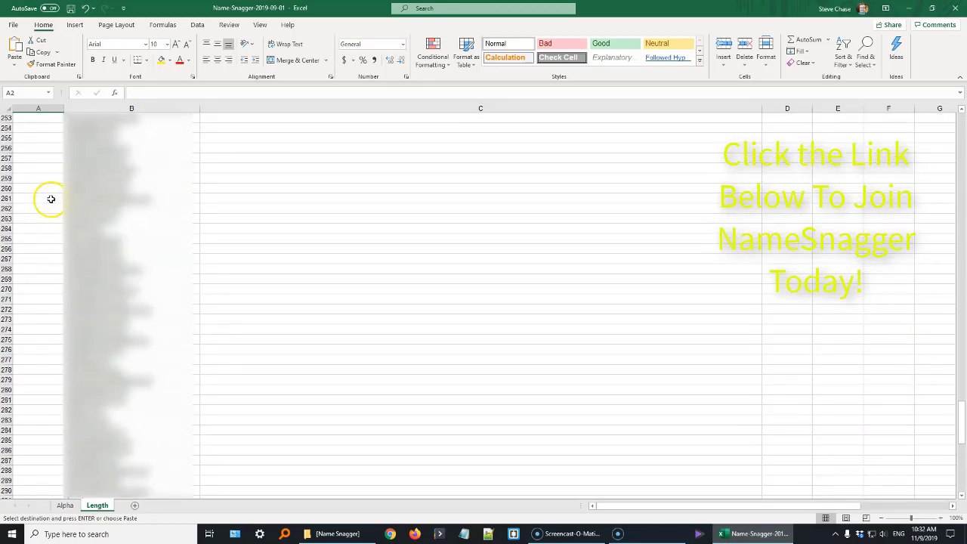
scroll(51, 198, "down", 8)
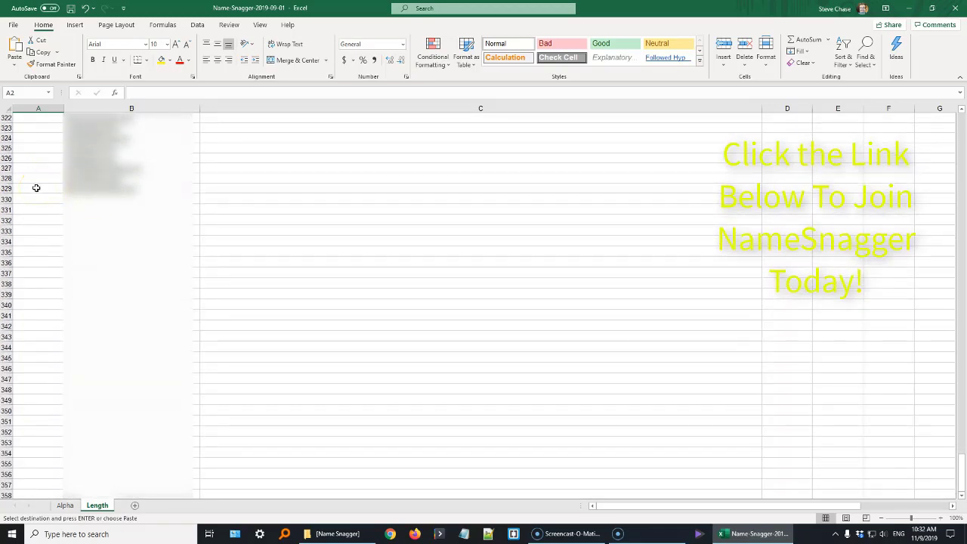
left_click(36, 188, "shift")
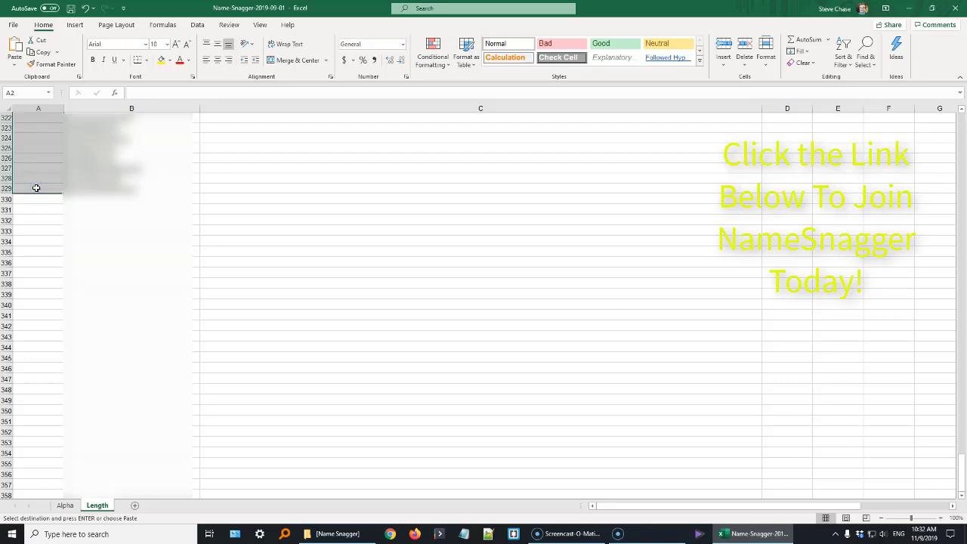
key("ctrl+v")
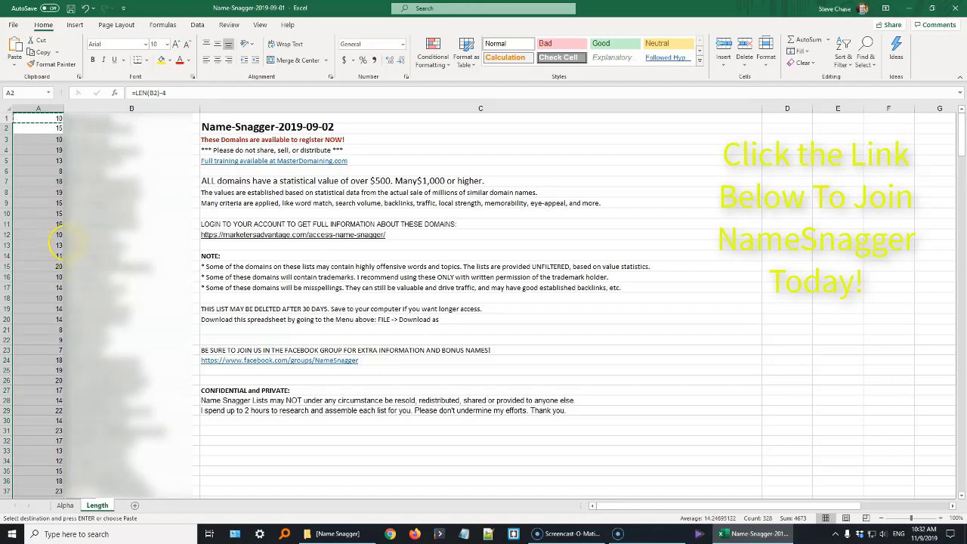
scroll(59, 247, "down", 9)
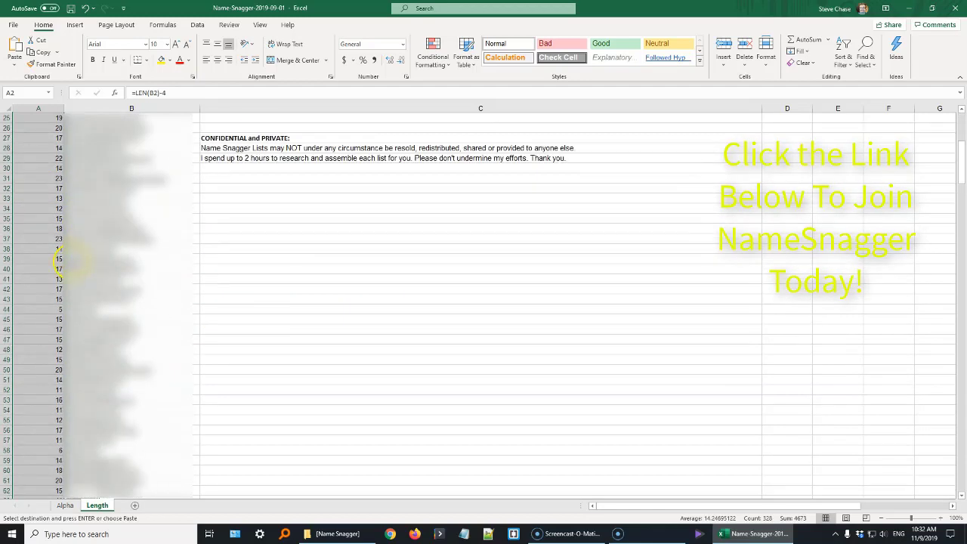
scroll(53, 257, "up", 9)
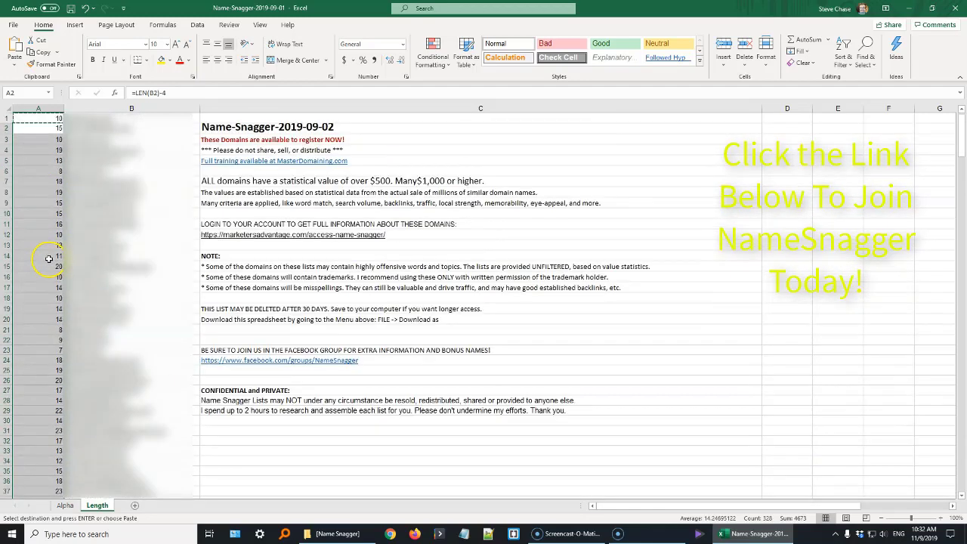
Sort the entire Length sheet by the cell values in column A, from smallest to largest
left_click(40, 109)
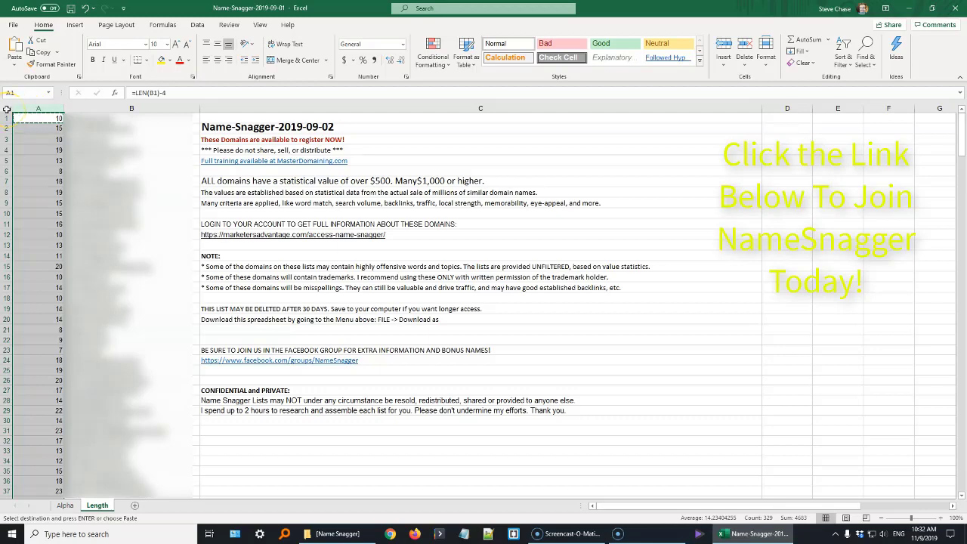
left_click(6, 109)
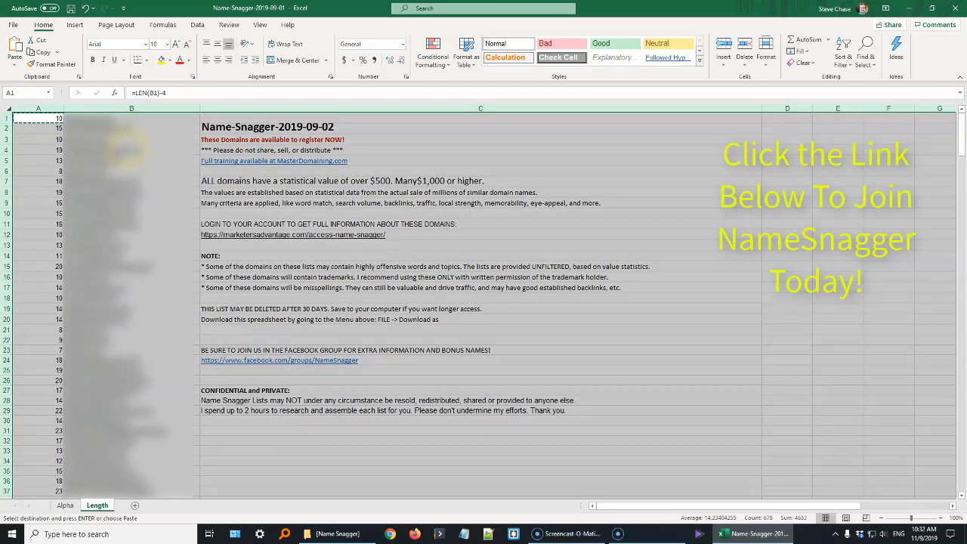
left_click(844, 58)
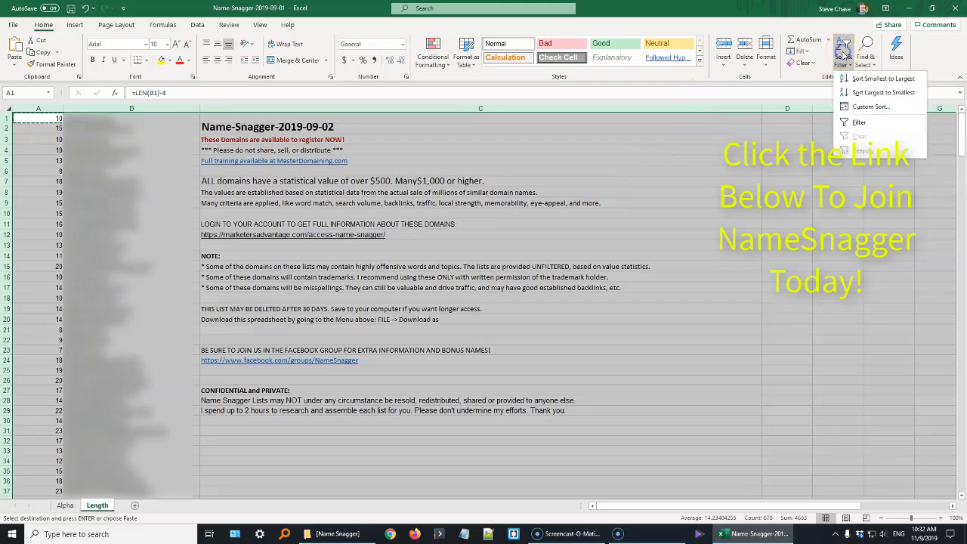
left_click(863, 107)
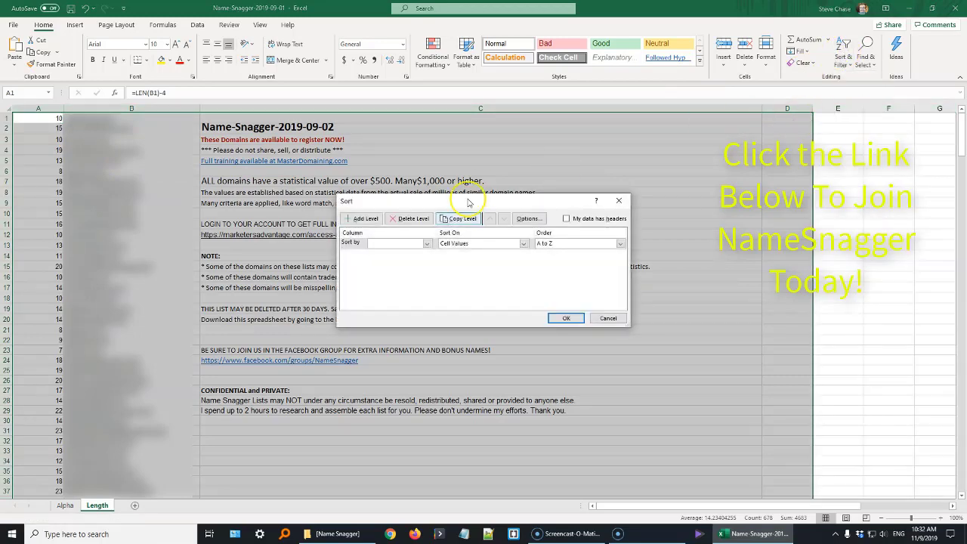
left_click(427, 244)
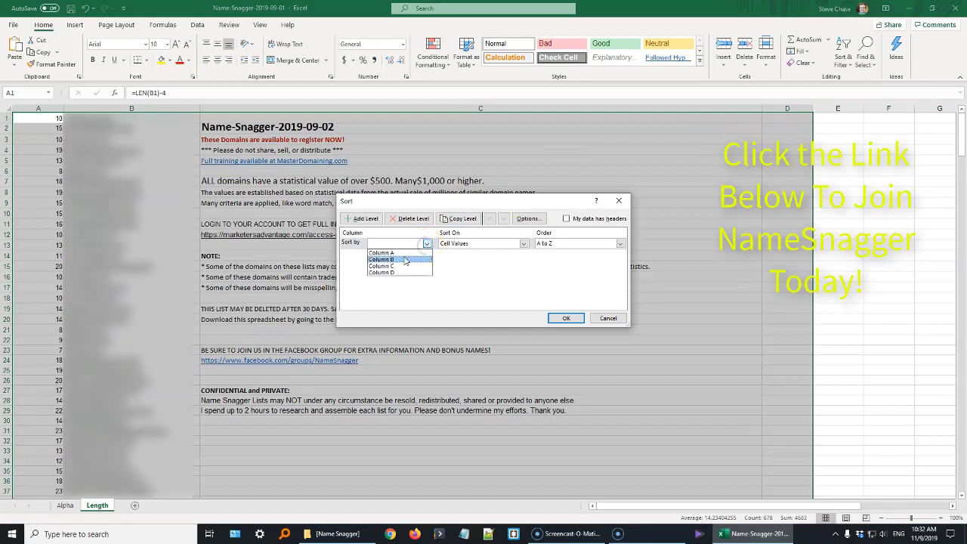
left_click(396, 252)
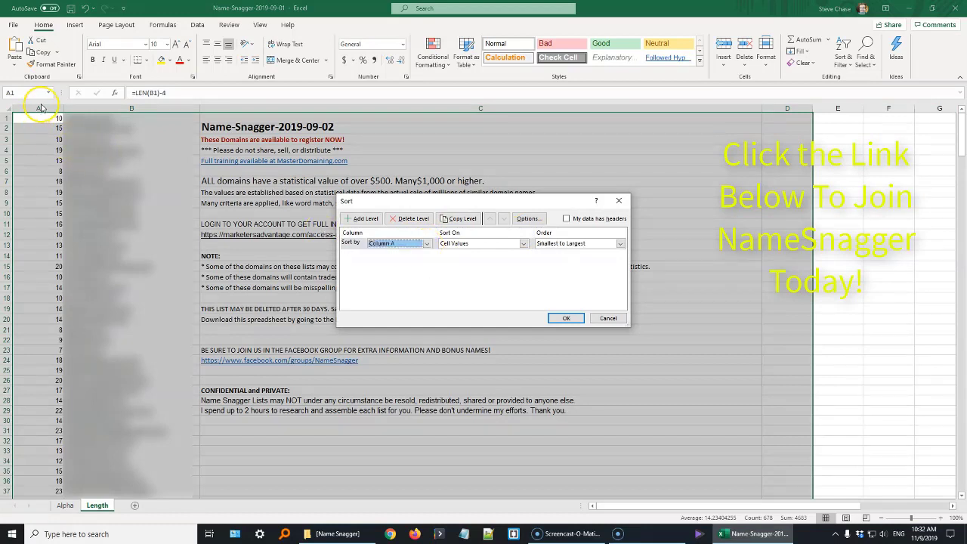
left_click(566, 314)
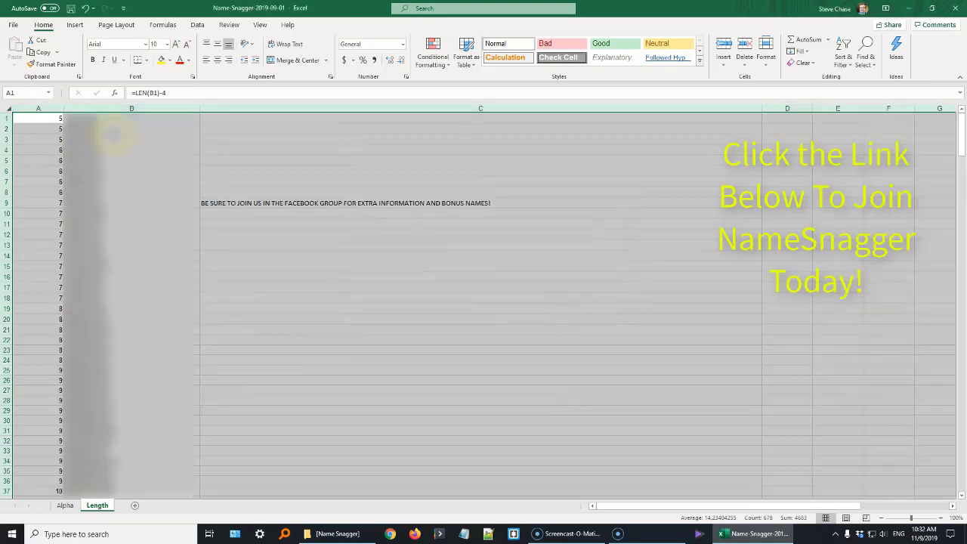